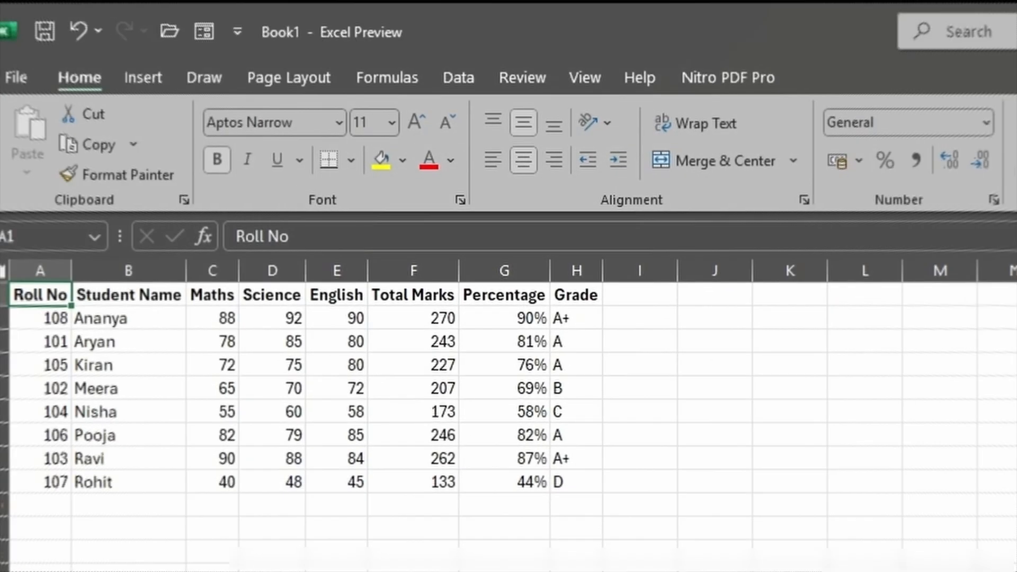
left_click(747, 139)
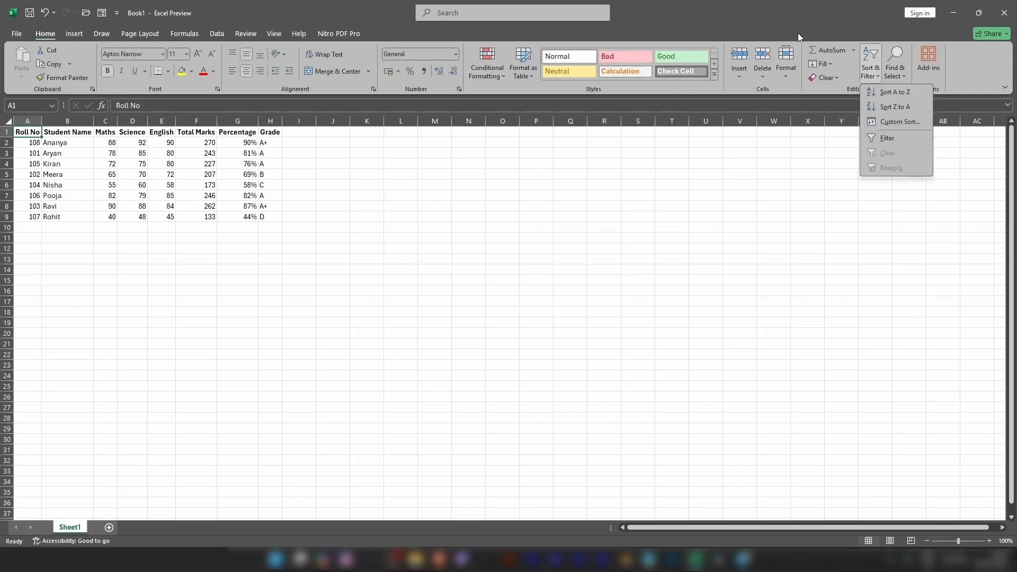
left_click(798, 35)
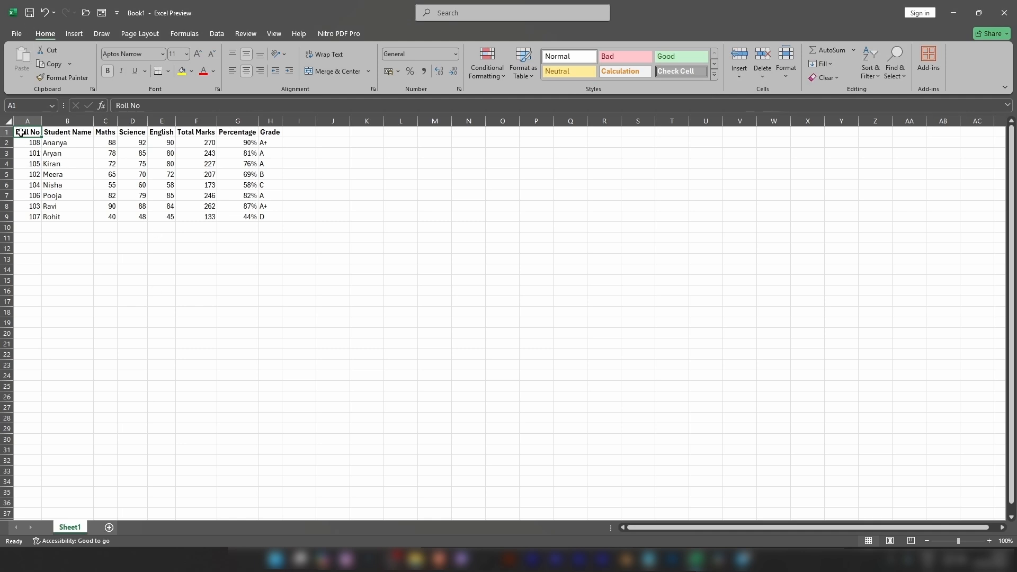
left_click_drag(24, 132, 271, 217)
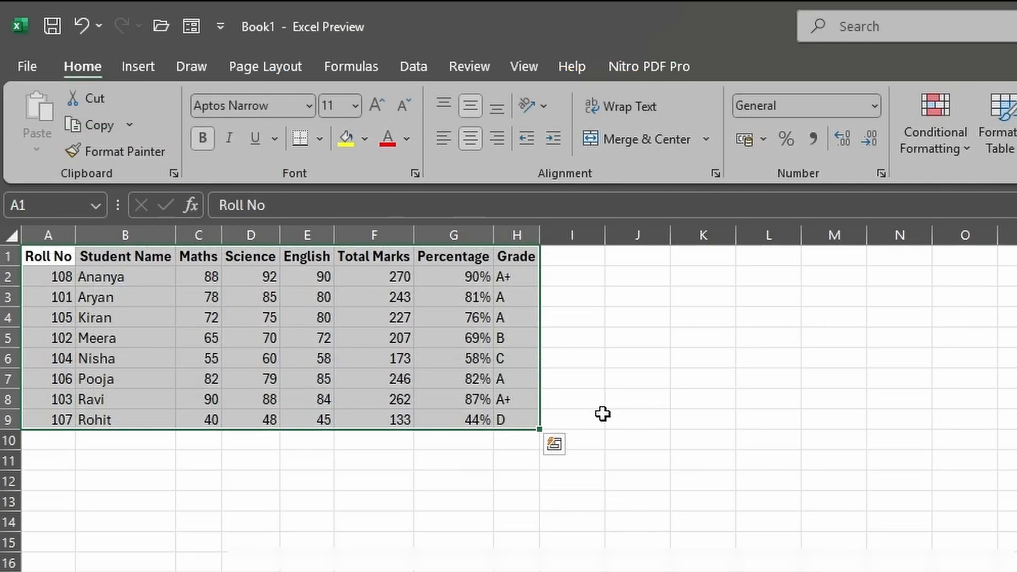
left_click(602, 414)
left_click(302, 379)
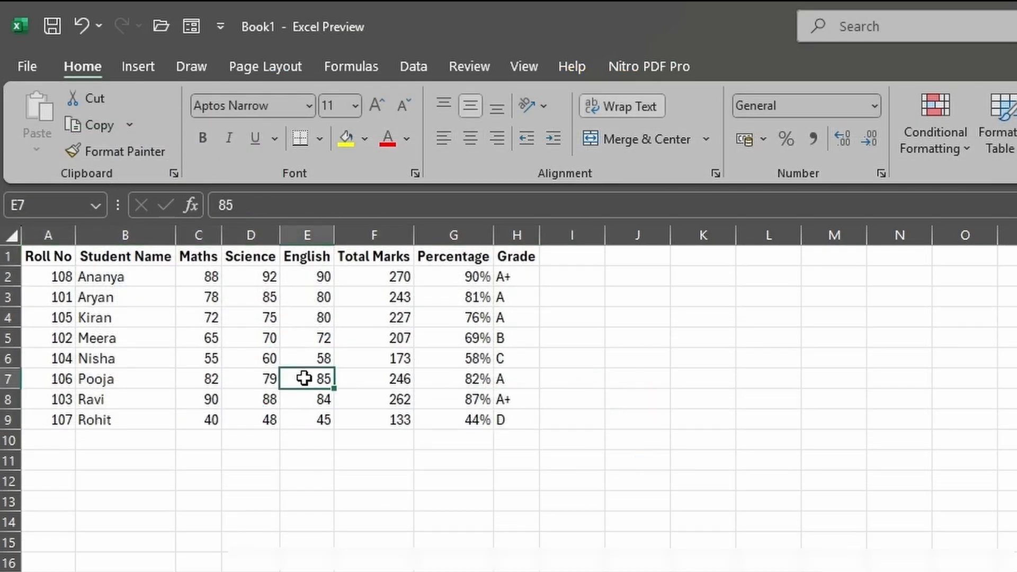
- Select the whole student marks table, view its Custom Sort settings, and close them without sorting
key("ctrl+a")
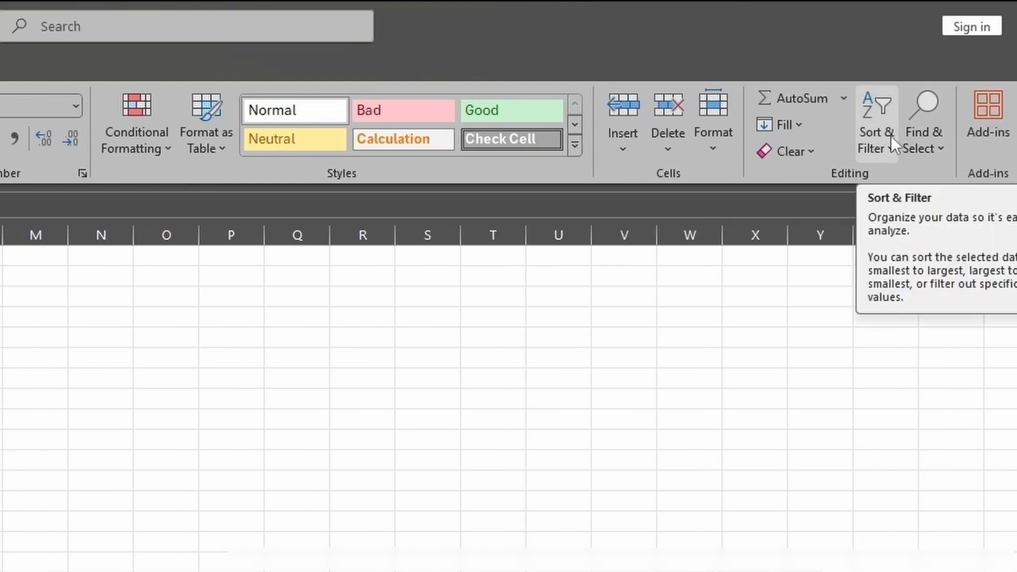
left_click(891, 136)
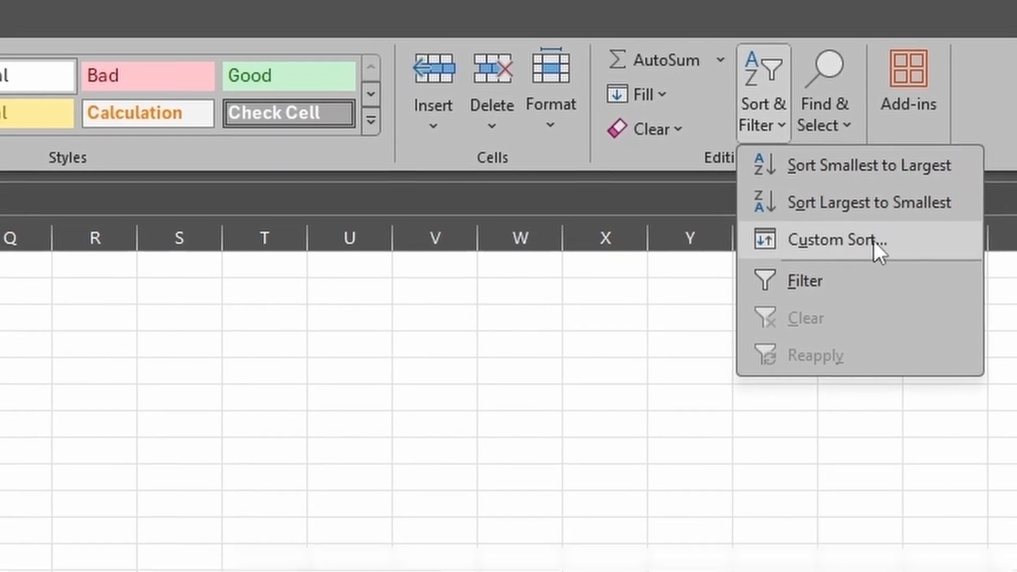
left_click(873, 240)
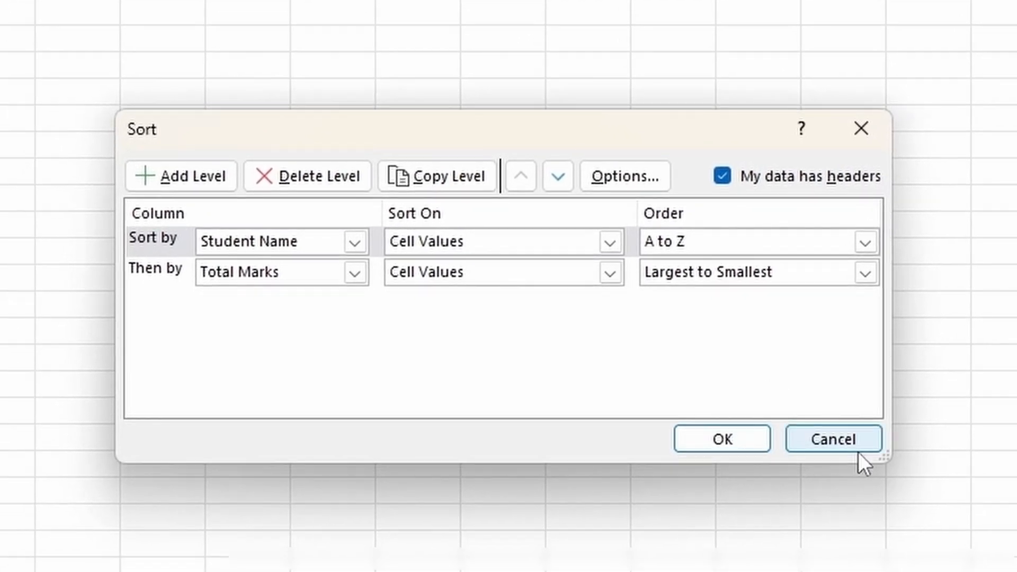
left_click(854, 449)
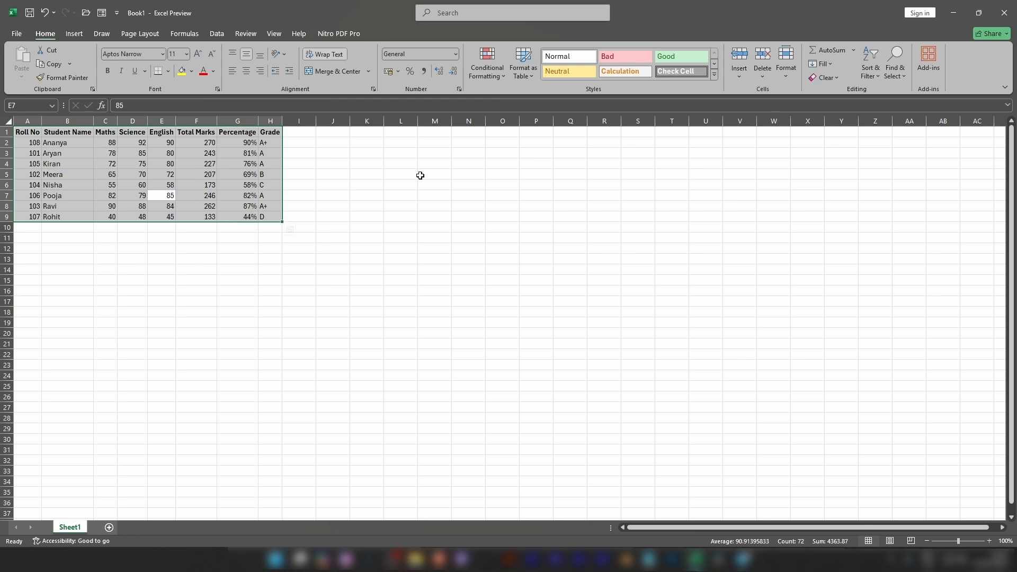
key("Up")
key("Up")
key("Up")
key("Left")
key("Left")
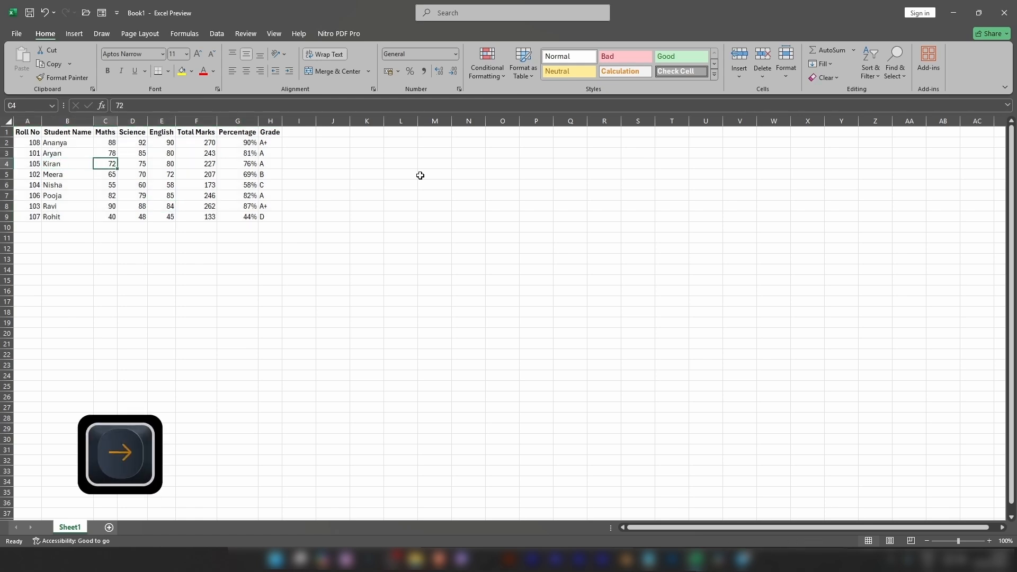
key("Down")
key("Up")
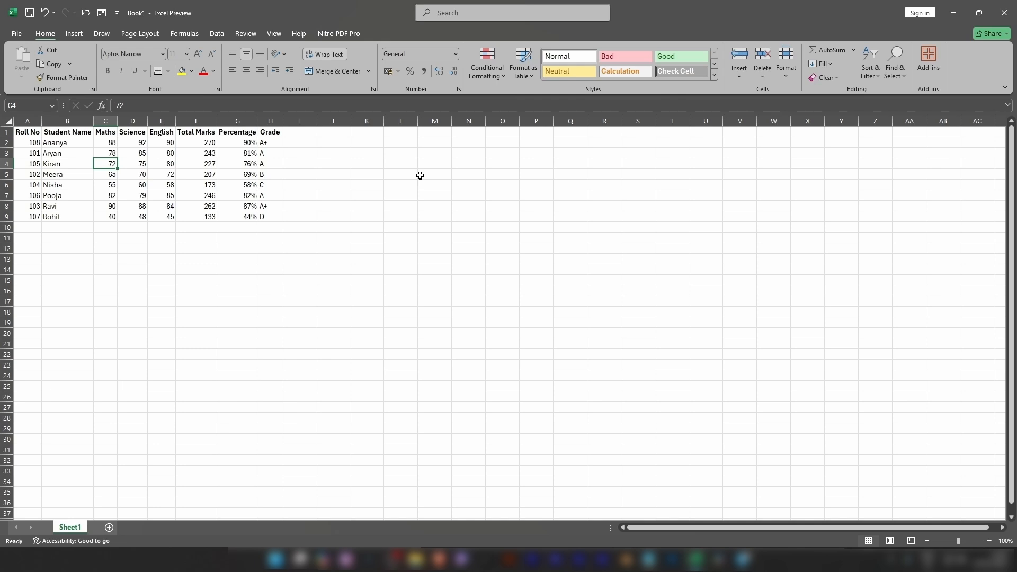
- Open the custom sort for the whole student marks table, delete its Student Name level, and cancel
key("ctrl+a")
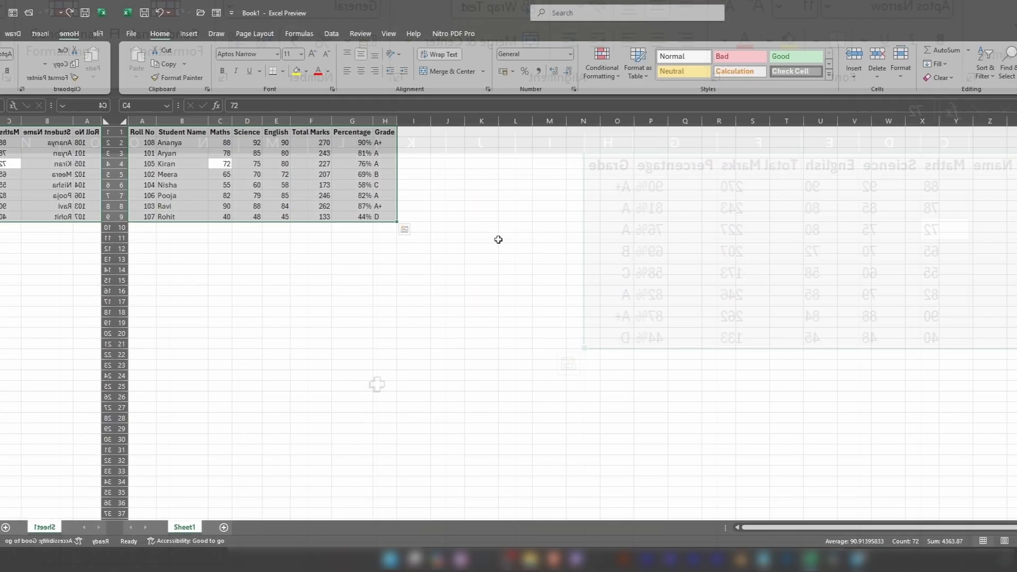
key("alt")
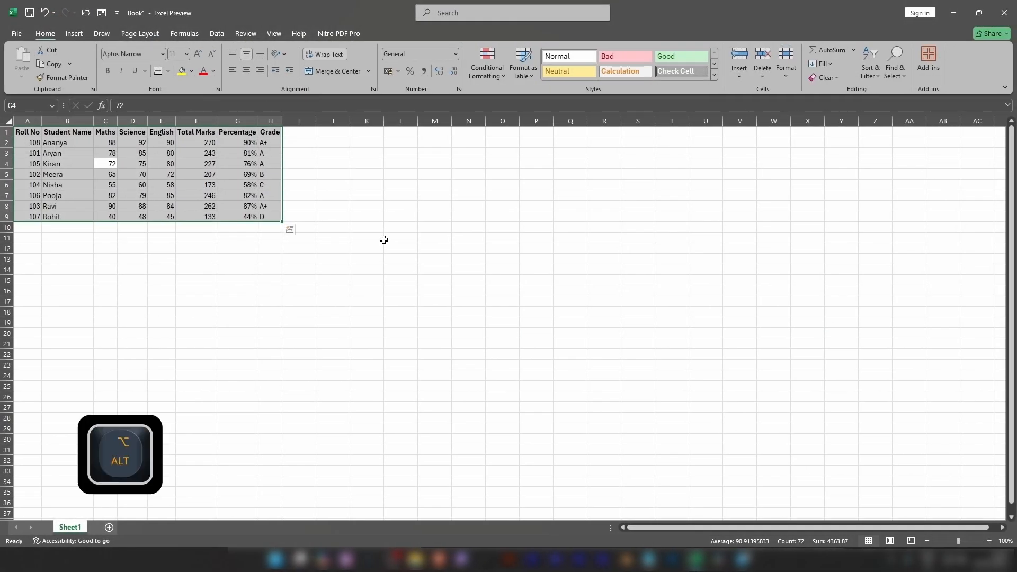
key("d")
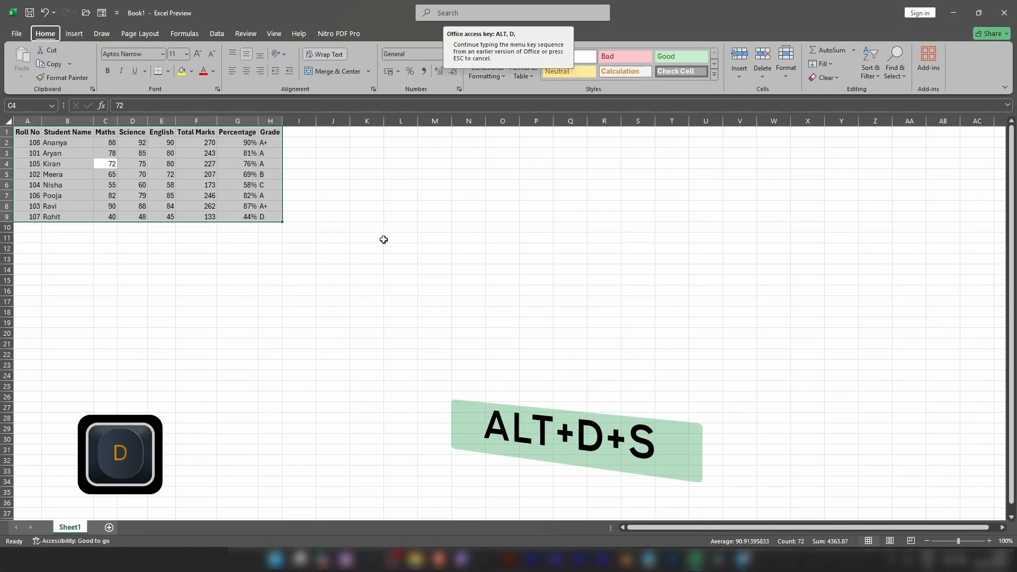
key("s")
left_click(424, 250)
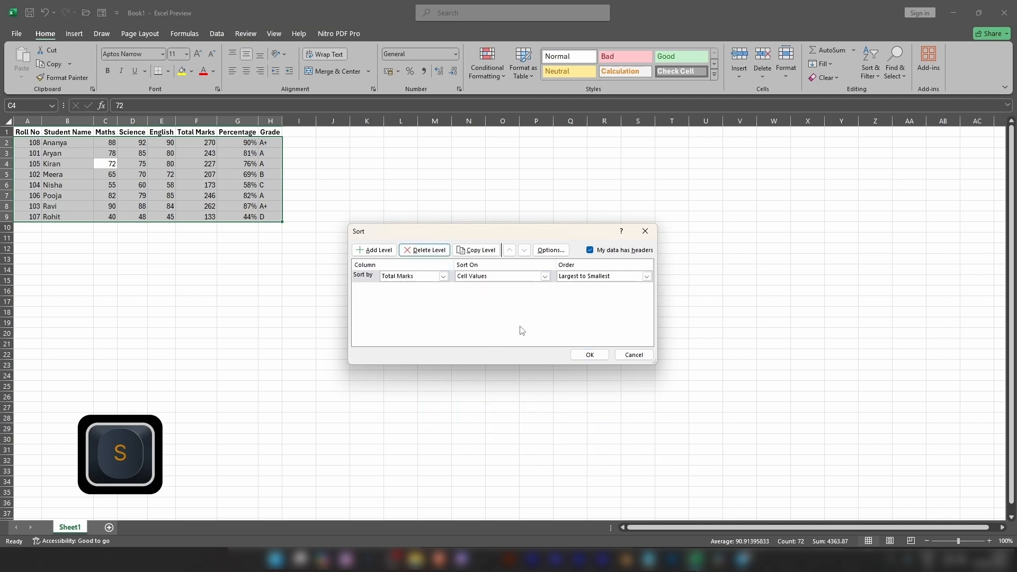
left_click(644, 358)
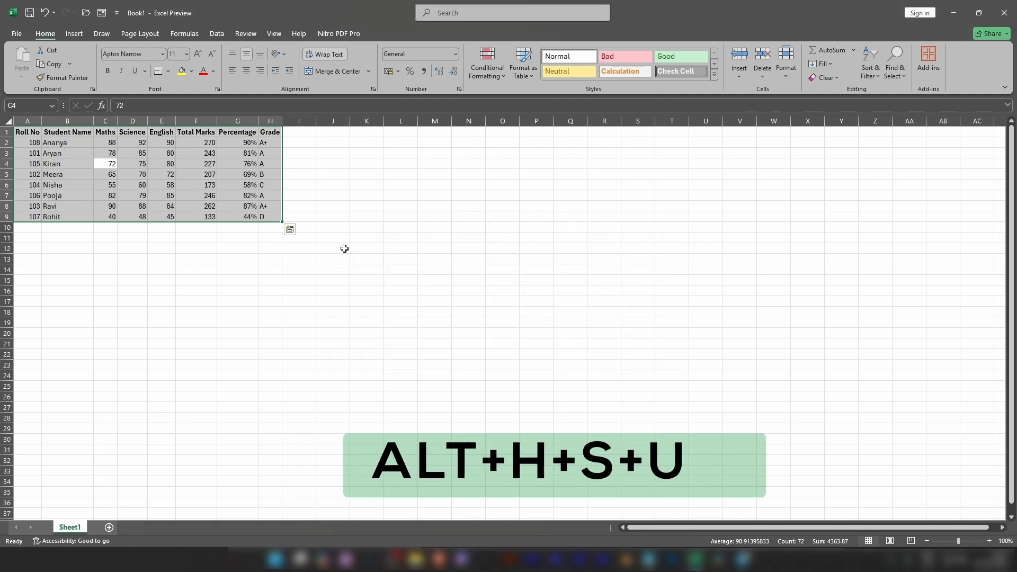
- Open the custom sort for the selected table, delete its Student Name level, and move the dialog closer to the data
key("alt")
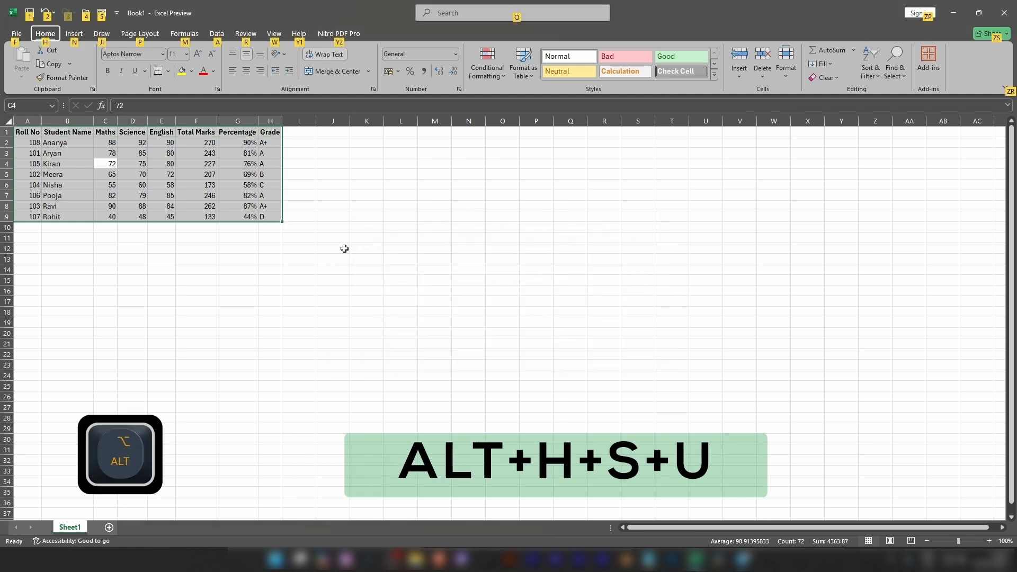
key("h")
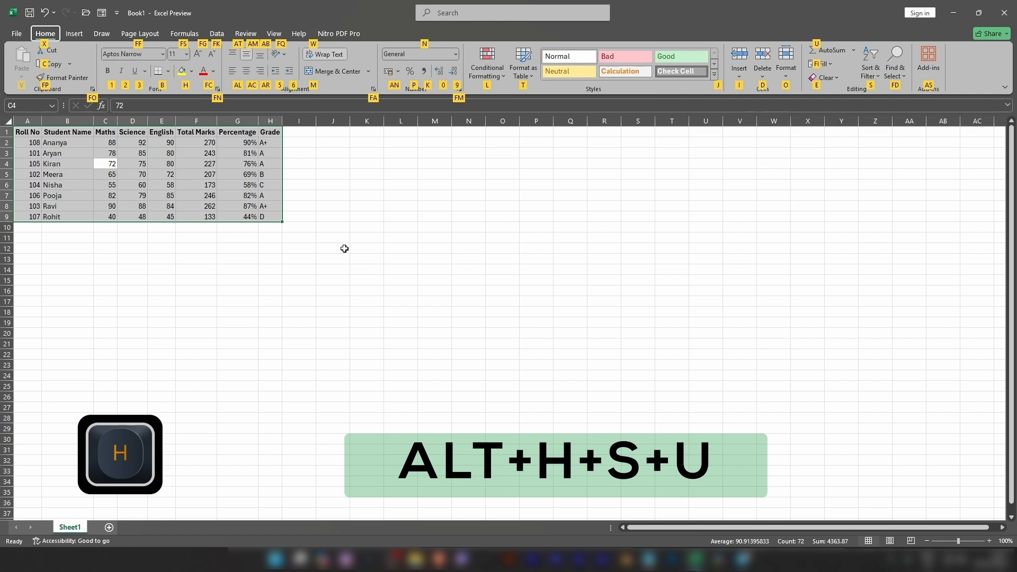
key("s")
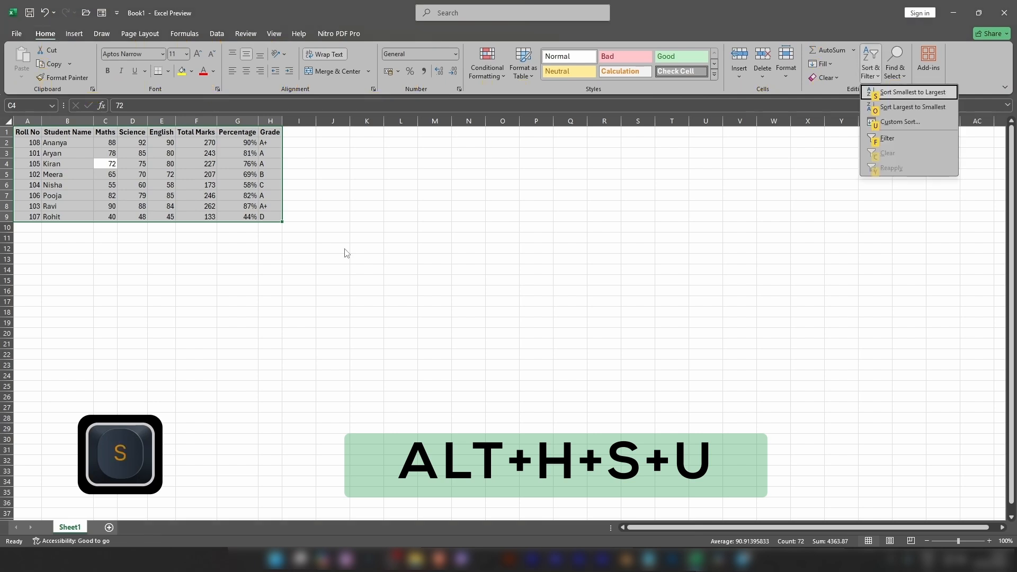
key("u")
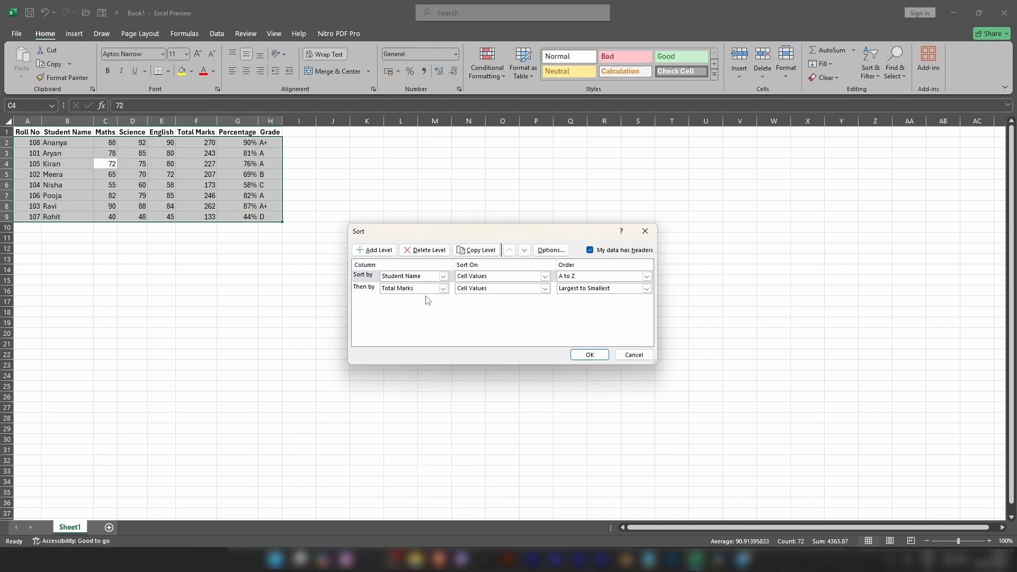
left_click(424, 250)
left_click_drag(512, 234, 401, 239)
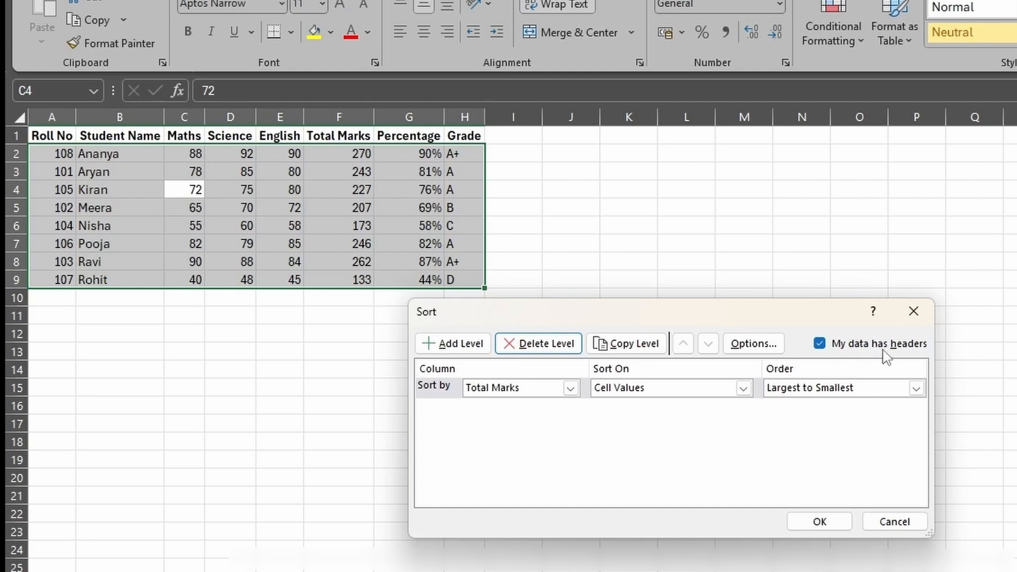
- Sort the table by Total Marks on cell values from Largest to Smallest, treating the first row as headers
left_click(820, 343)
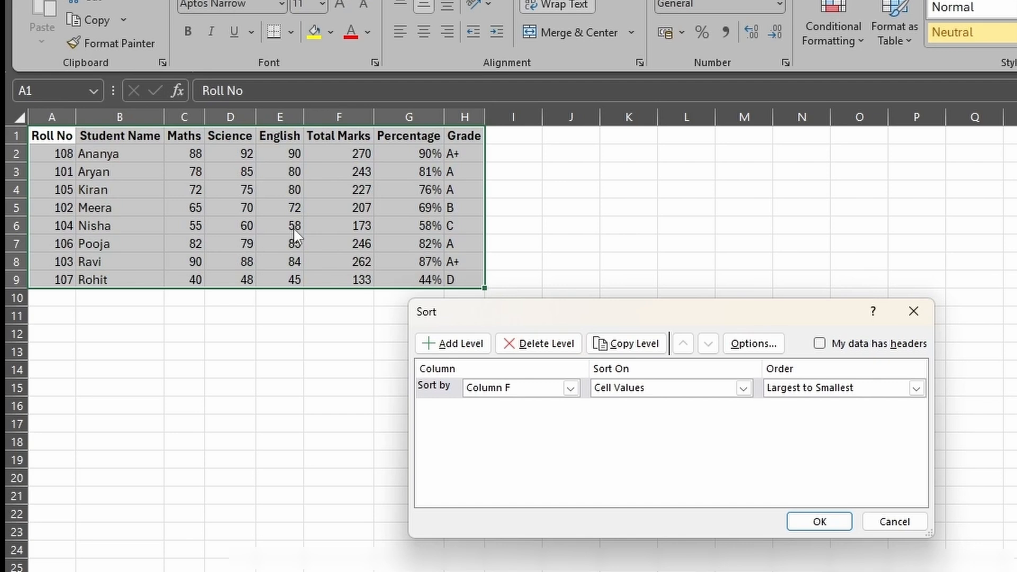
left_click(820, 344)
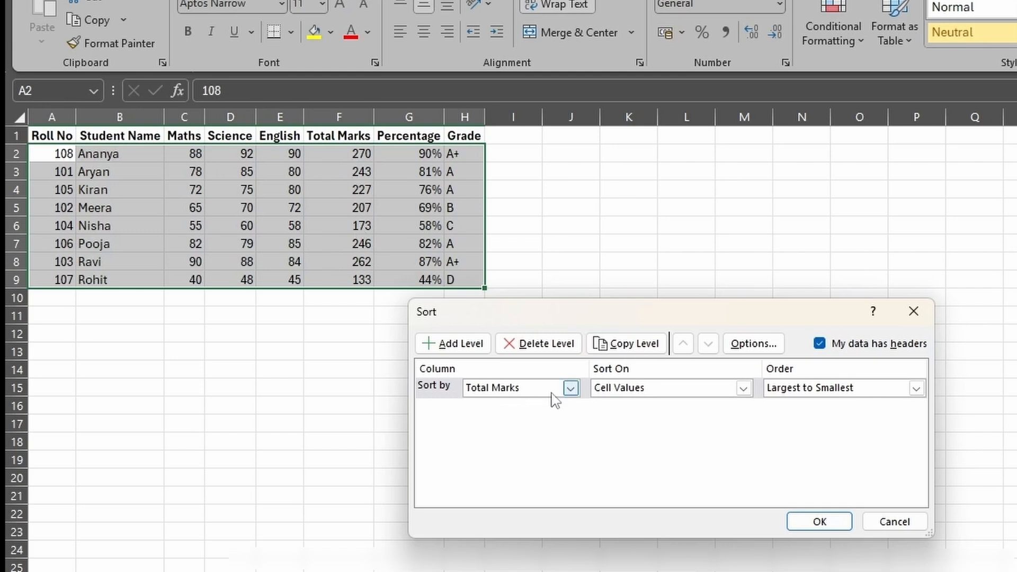
left_click(572, 390)
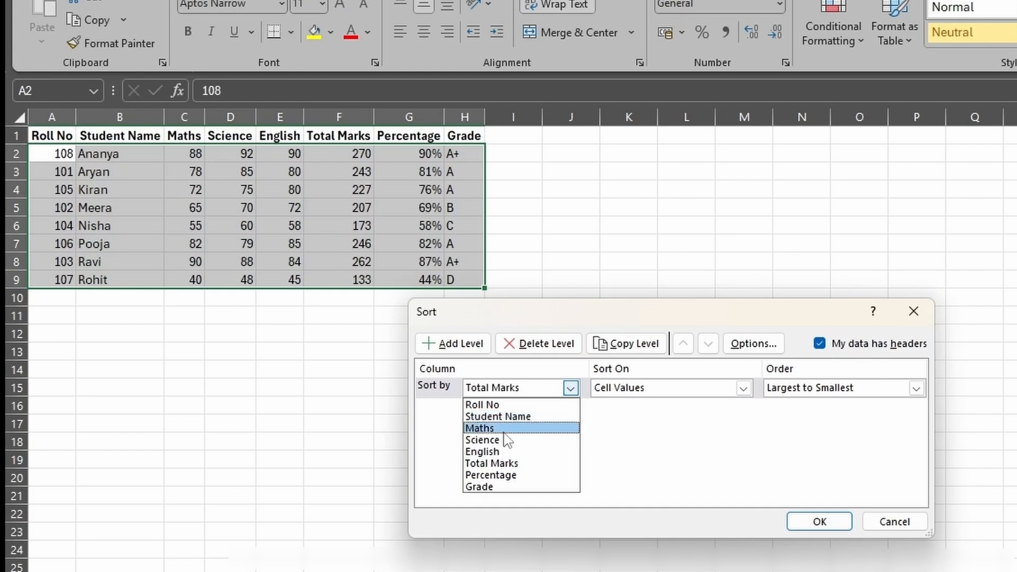
left_click(516, 464)
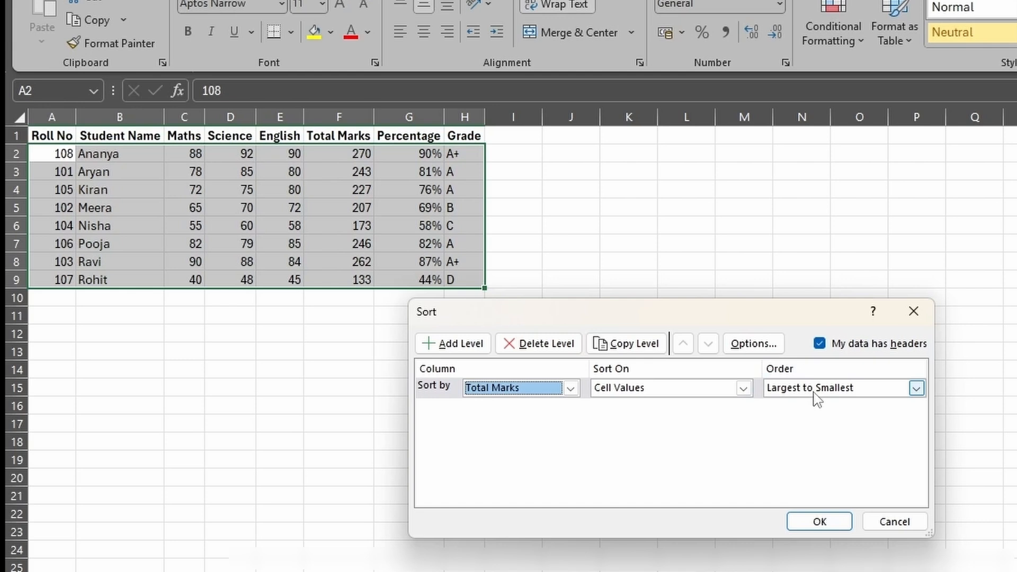
left_click(916, 390)
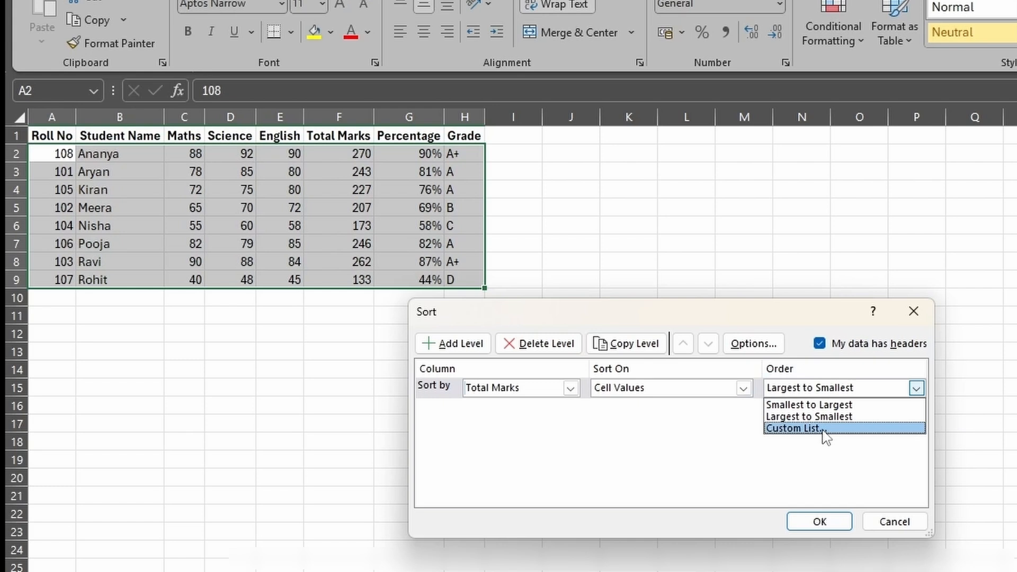
left_click(851, 417)
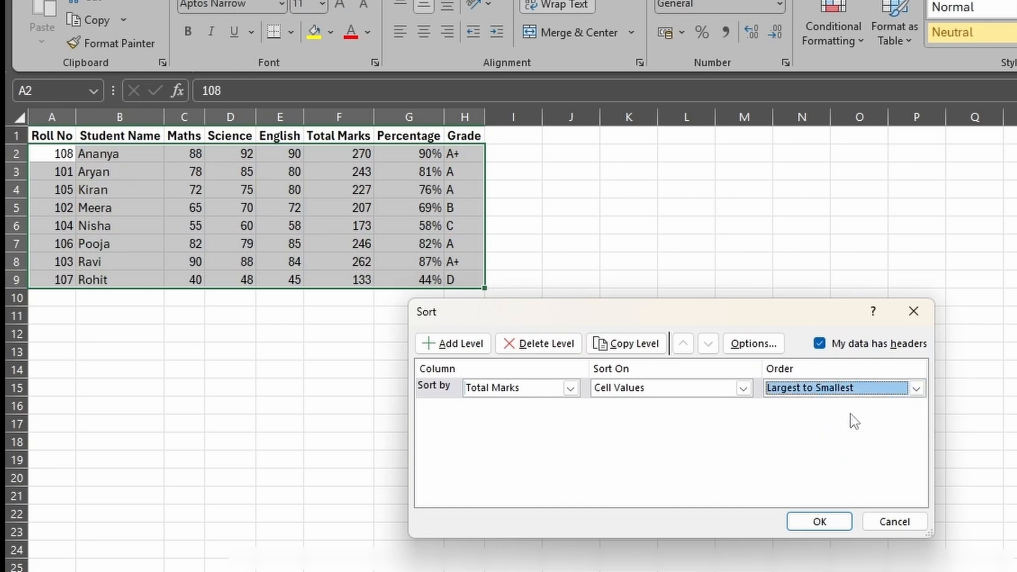
key("Return")
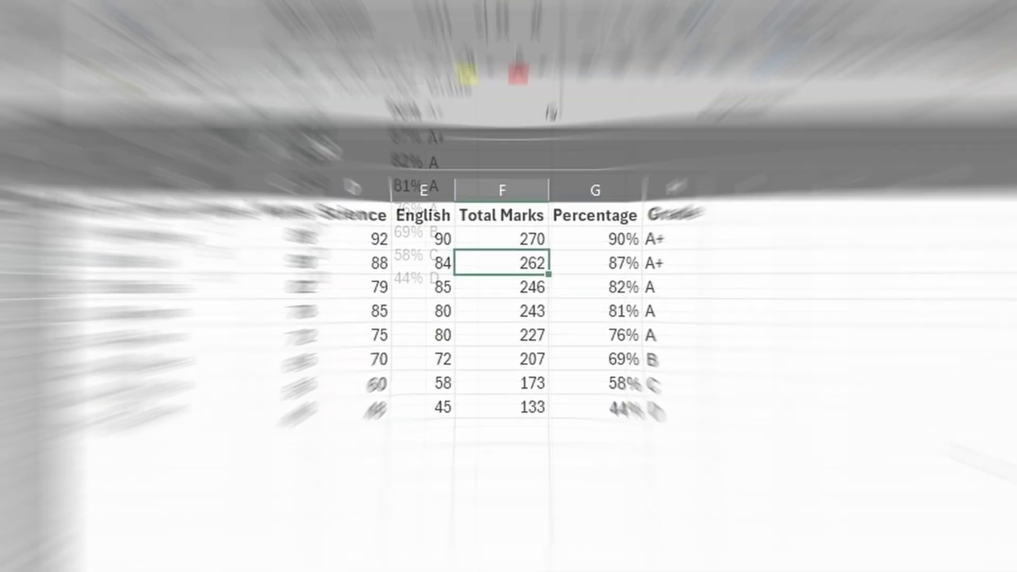
- Examine the sorted table from the first to the last student, checking the order of the Total Marks
key("Up")
key("Up")
key("Down")
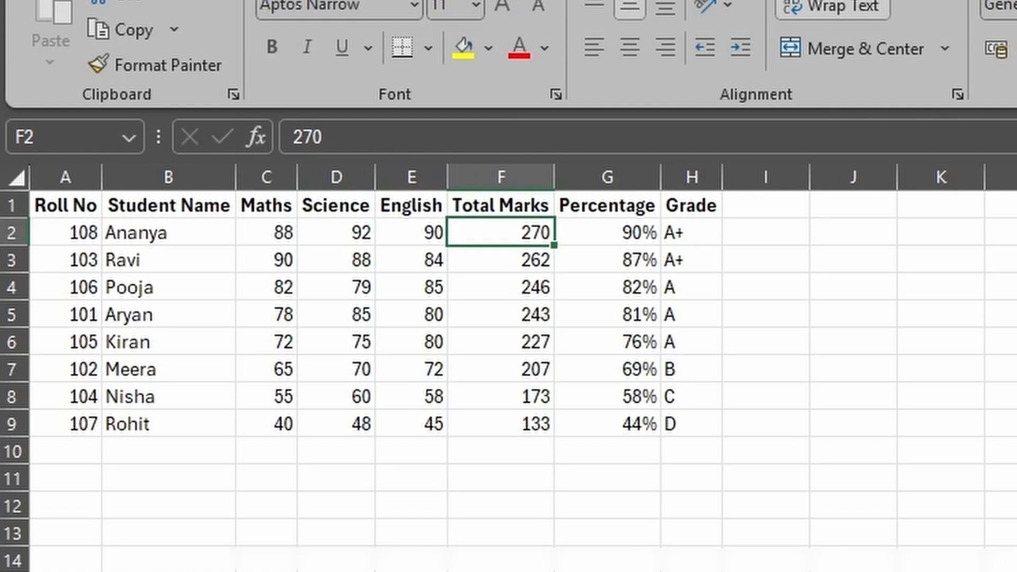
key("Left")
key("Left")
key("Left")
key("Left")
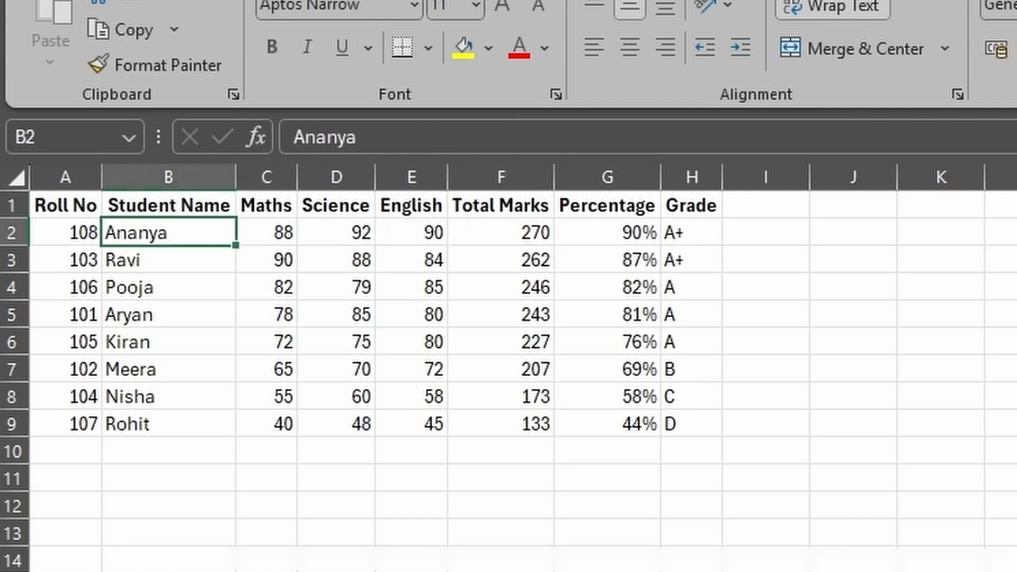
key("Down")
key("Down")
key("Down")
key("Down")
key("Down")
key("Down")
key("Down")
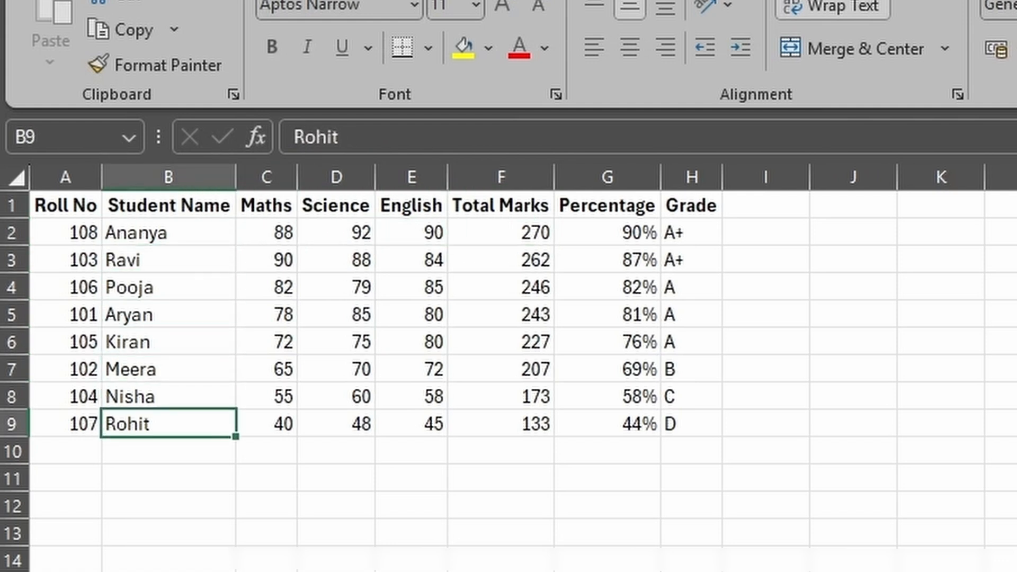
key("Right")
key("Right")
key("Right")
key("Right")
key("Right")
key("Left")
key("Left")
key("Left")
key("Left")
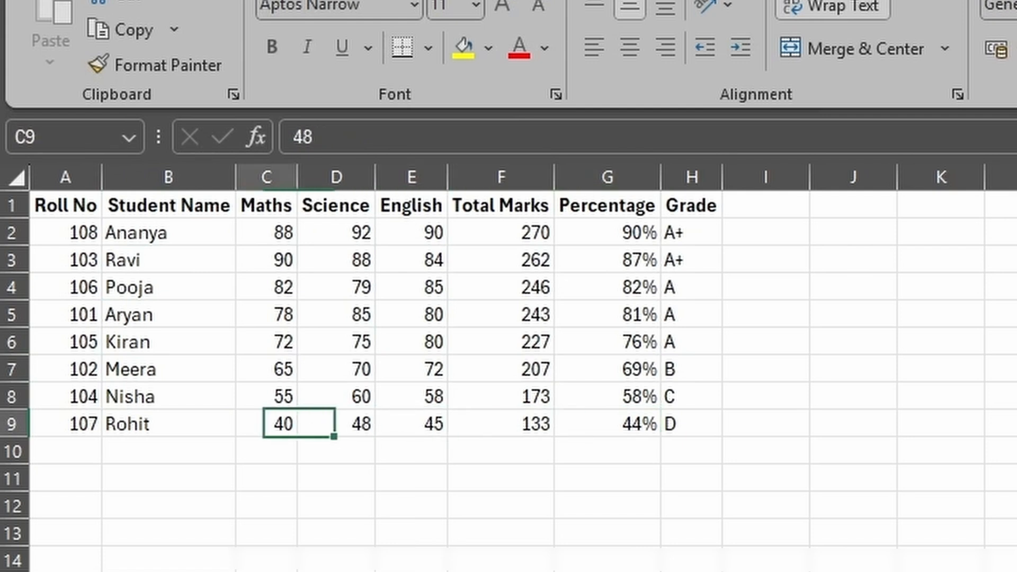
key("Left")
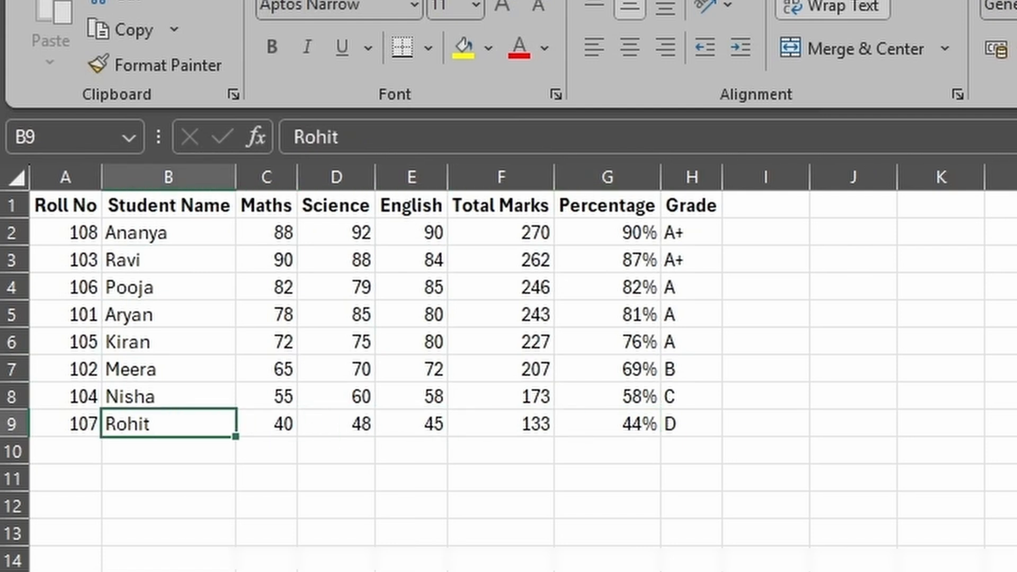
key("Up")
key("Up")
key("Up")
key("Up")
key("Up")
key("Up")
key("Up")
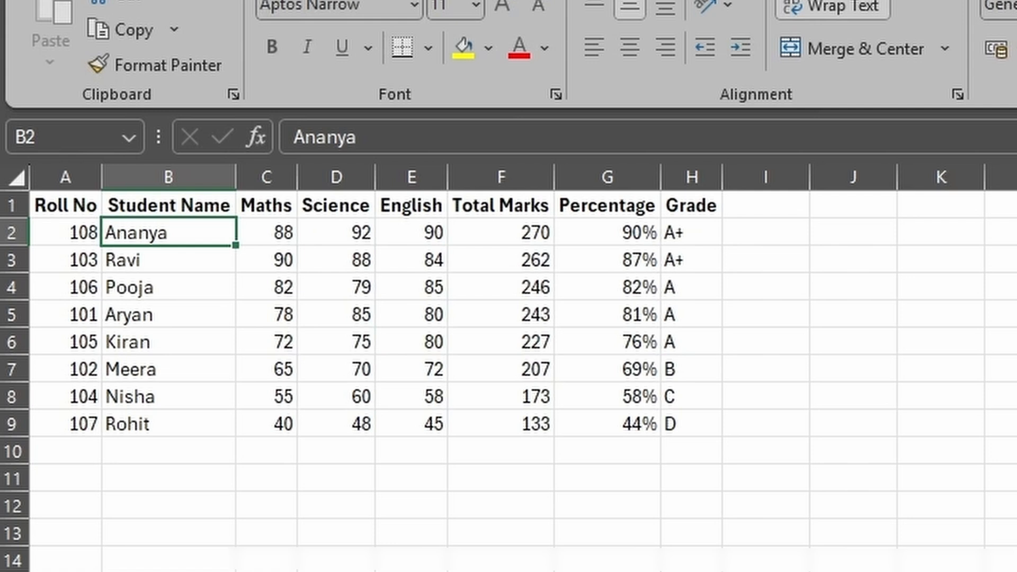
- Sort the whole student marks table by Student Name on cell values from A to Z
key("ctrl+a")
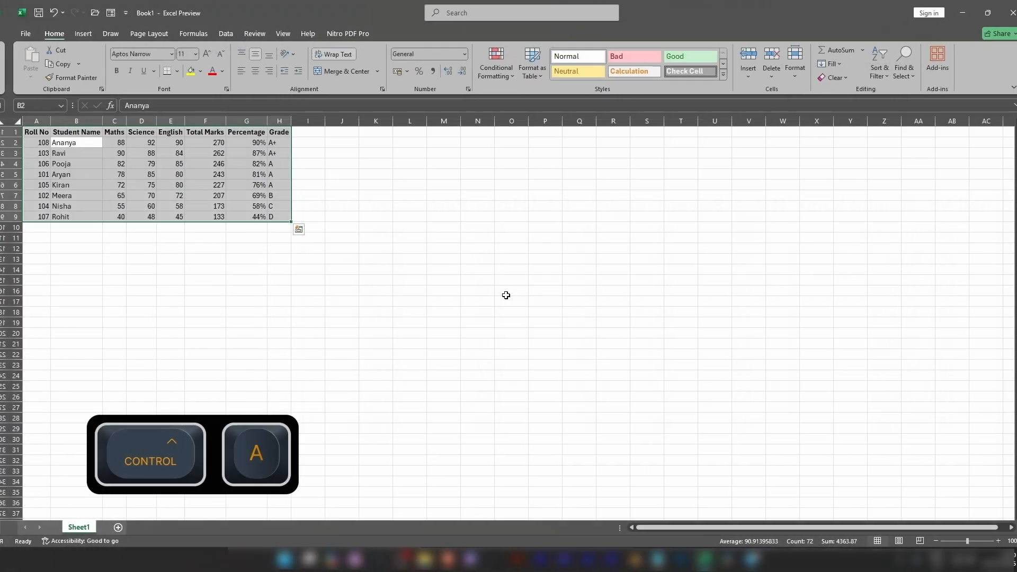
key("alt")
key("d")
key("s")
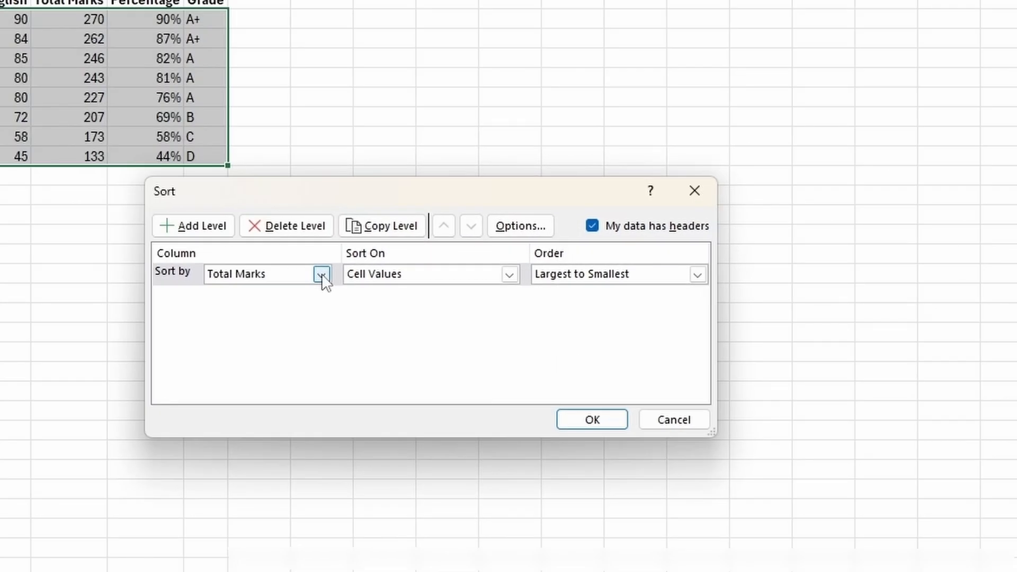
left_click(321, 273)
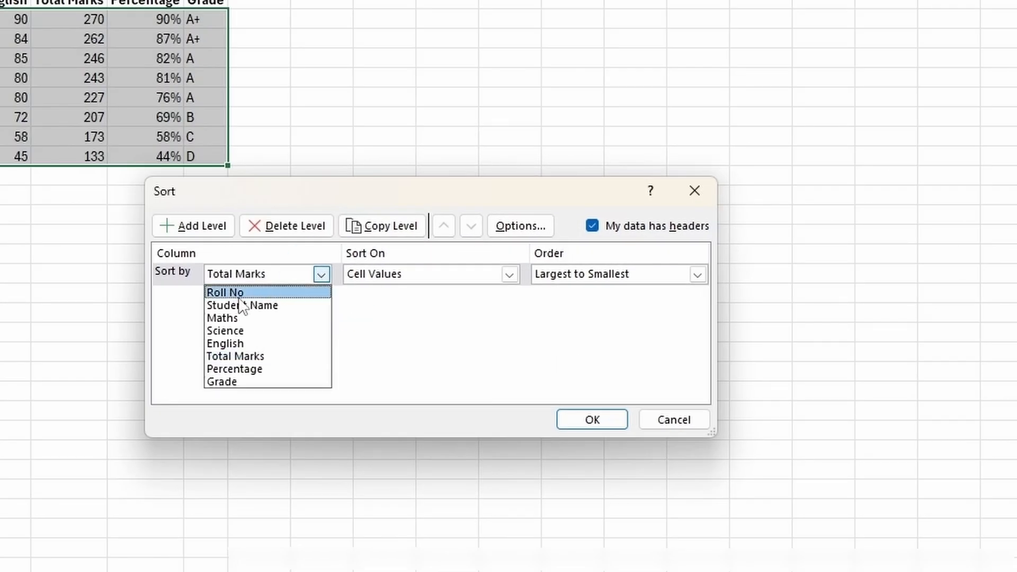
left_click(279, 305)
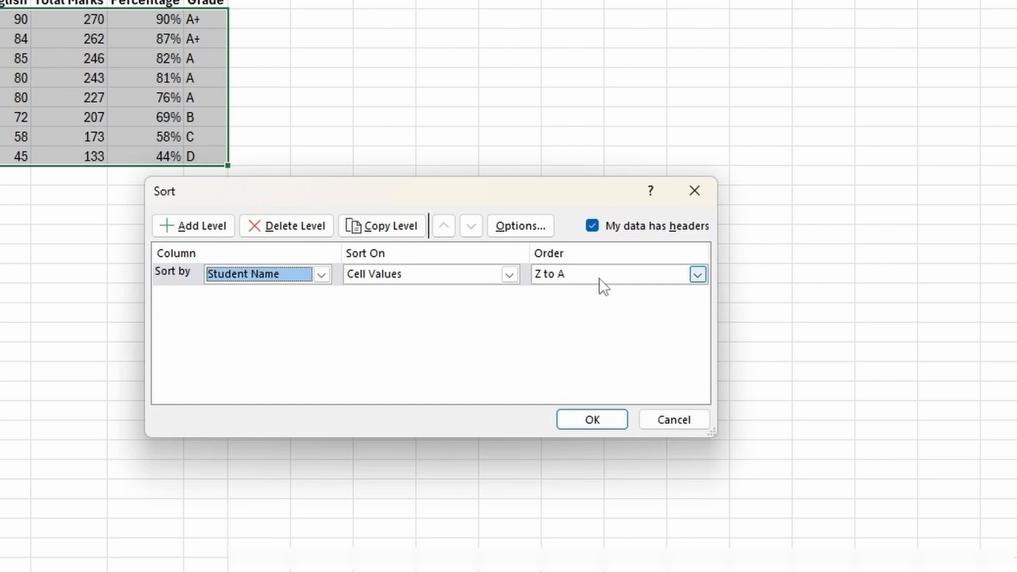
left_click(697, 274)
left_click(647, 292)
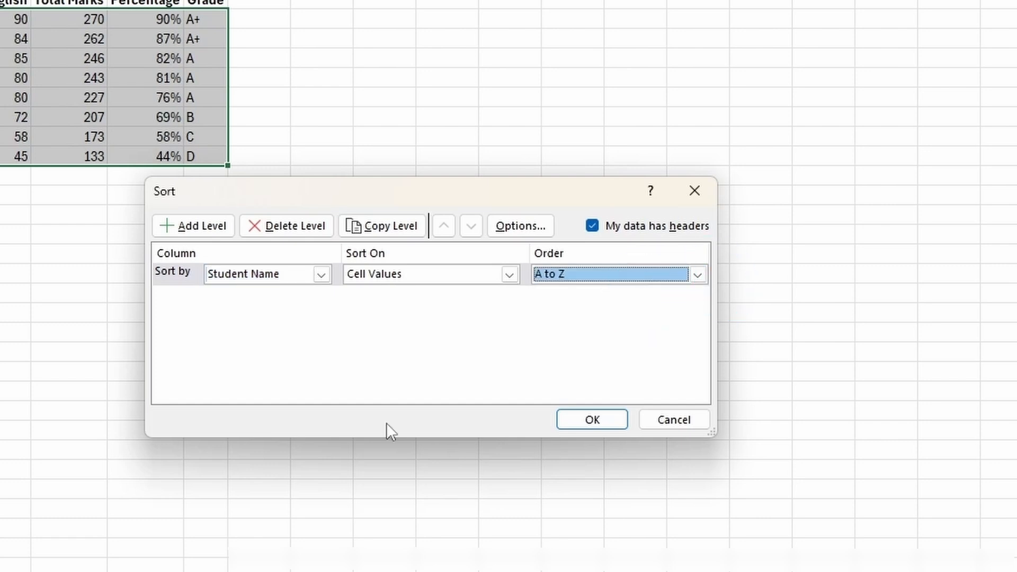
left_click(593, 420)
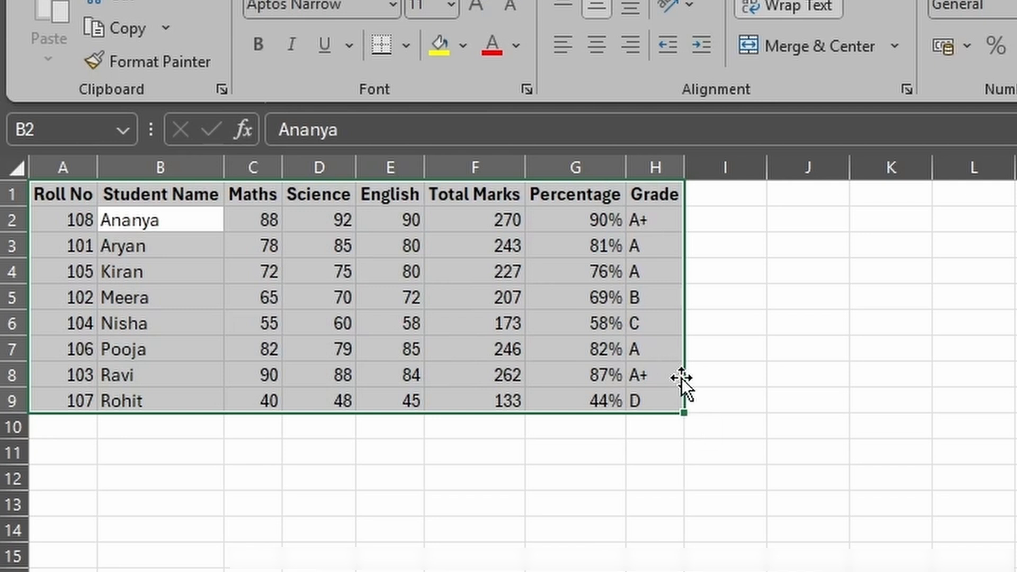
- Sort the selected table by Grade on cell values in A to Z order
key("alt+a")
key("s")
key("s")
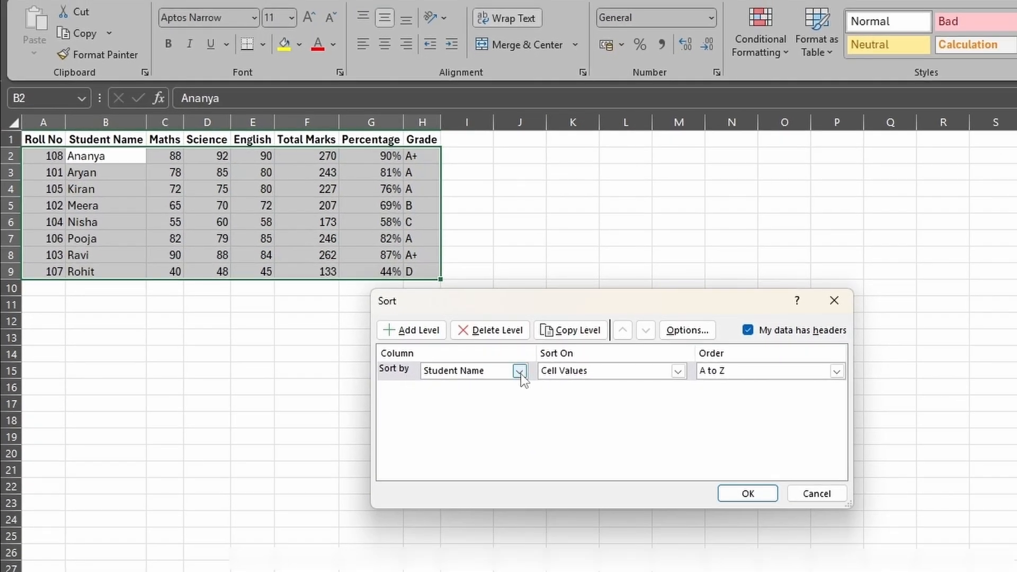
left_click(520, 374)
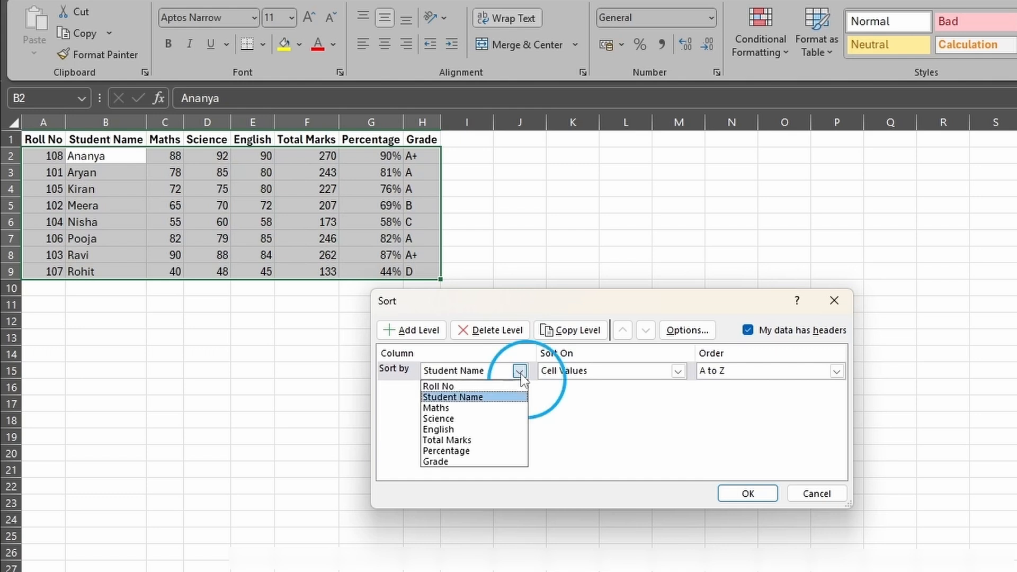
left_click(465, 462)
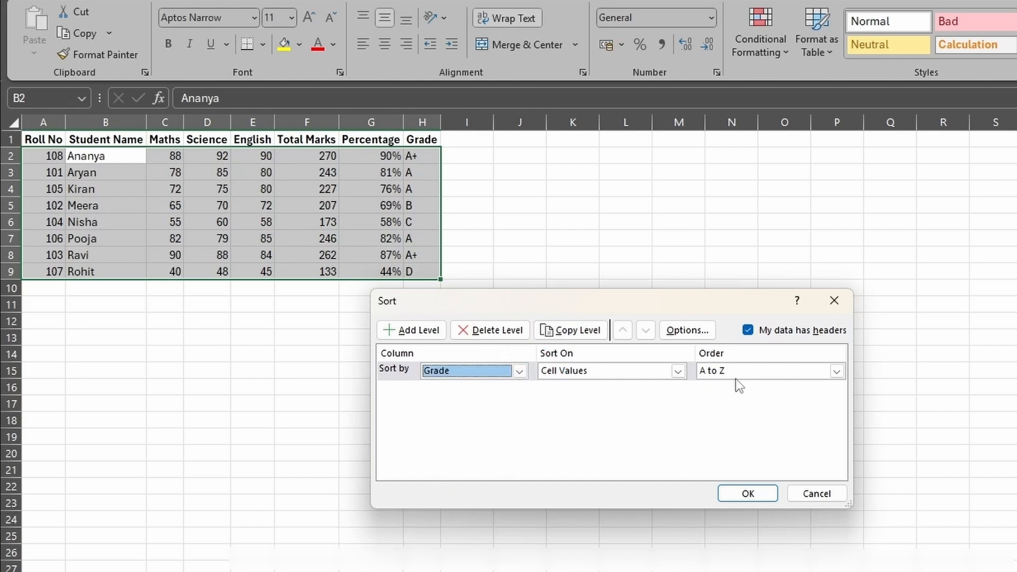
left_click(748, 494)
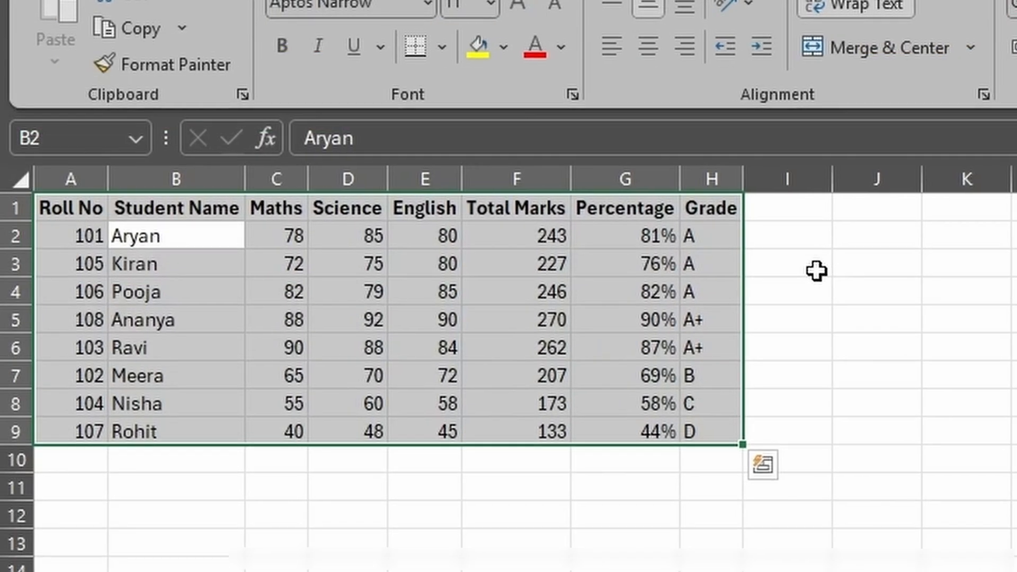
- Examine the Grade column of the sorted table, checking how the A and A+ grades are ordered
key("Down")
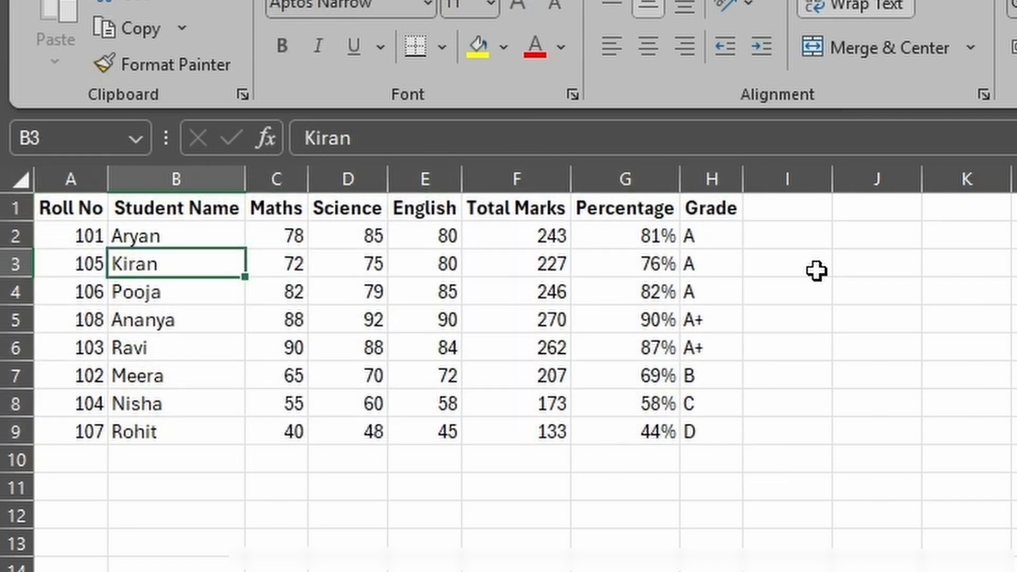
key("Right")
key("Right")
key("Right")
key("Right")
key("Right")
key("Right")
key("Down")
key("Down")
key("Down")
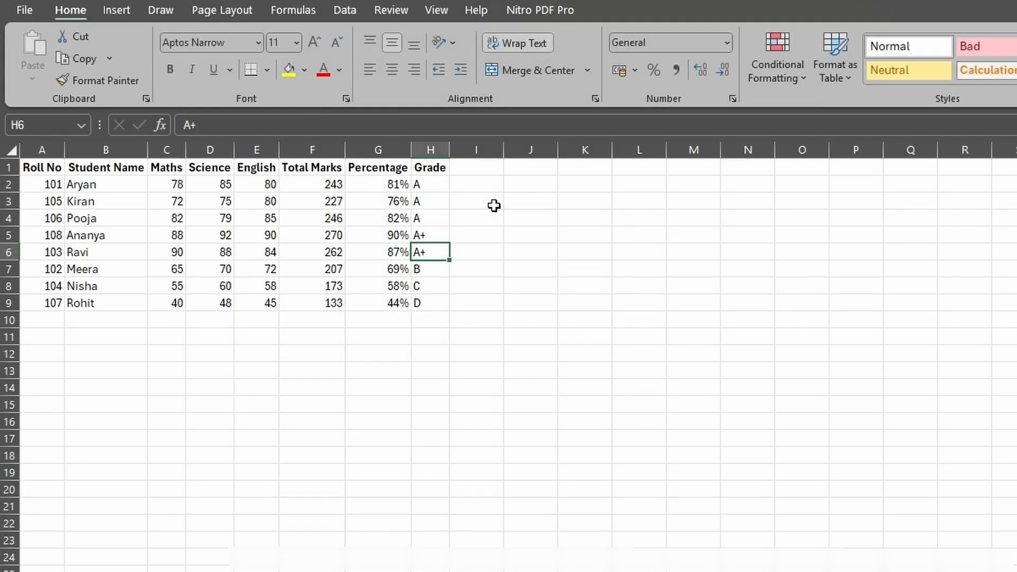
- Open the custom sort for the whole table, choose Custom List as the Grade order, and move the Custom Lists dialog aside
key("ctrl+a")
key("alt")
key("d")
key("s")
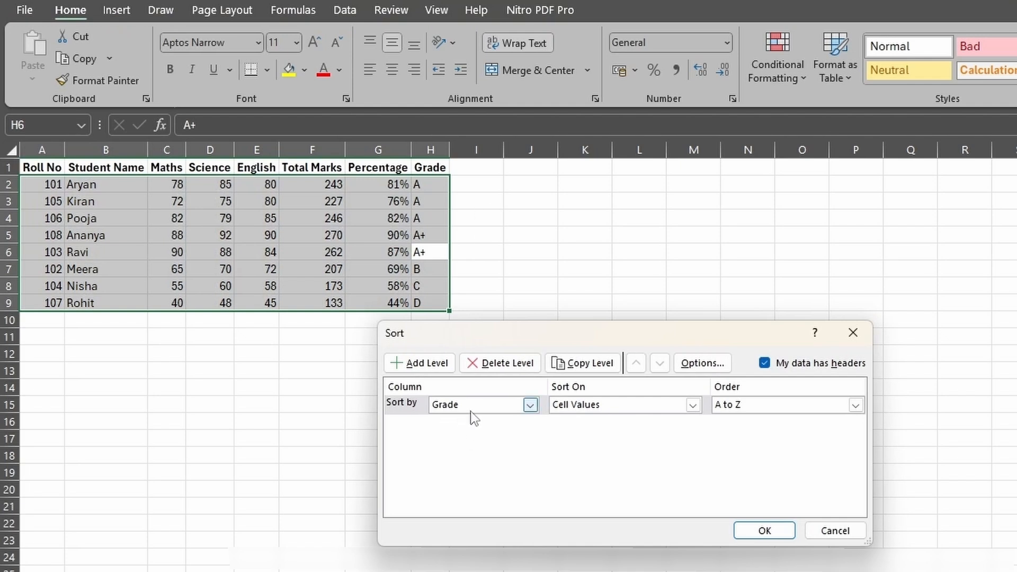
left_click(856, 405)
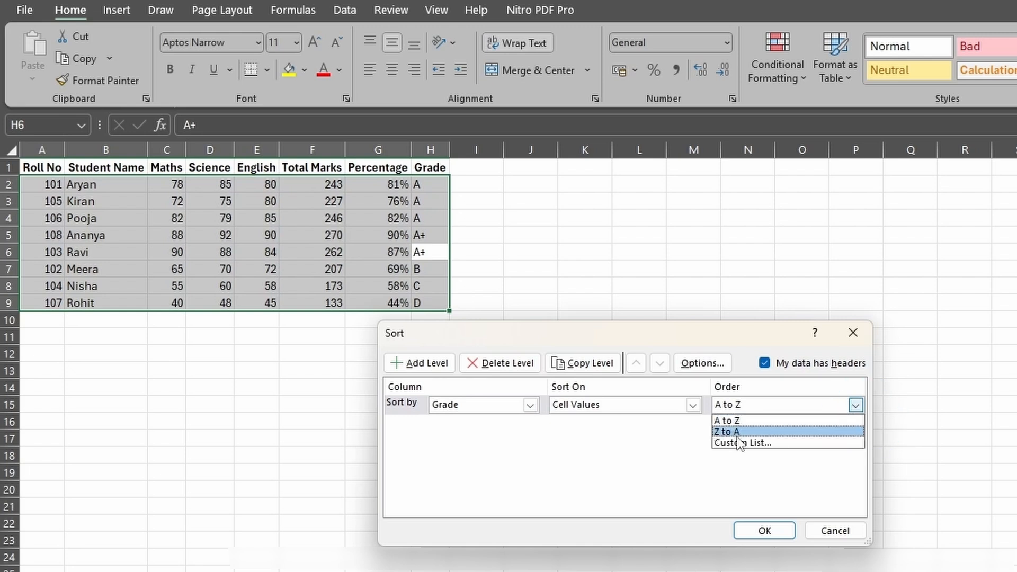
left_click(771, 444)
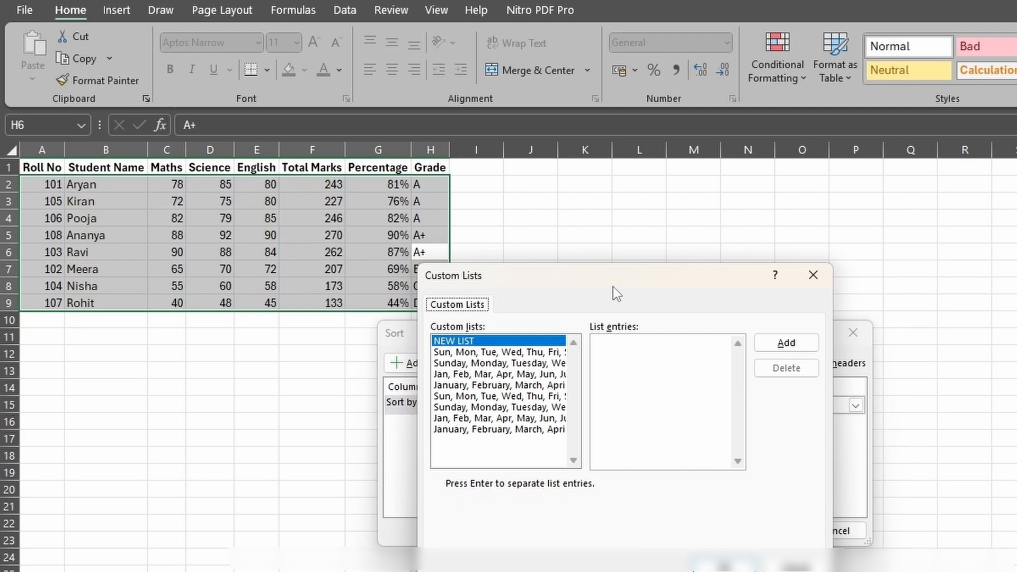
left_click_drag(612, 287, 773, 322)
- Enter the new custom list A+,A,B,C,D,E,F and sort the table by Grade in that order
left_click(794, 391)
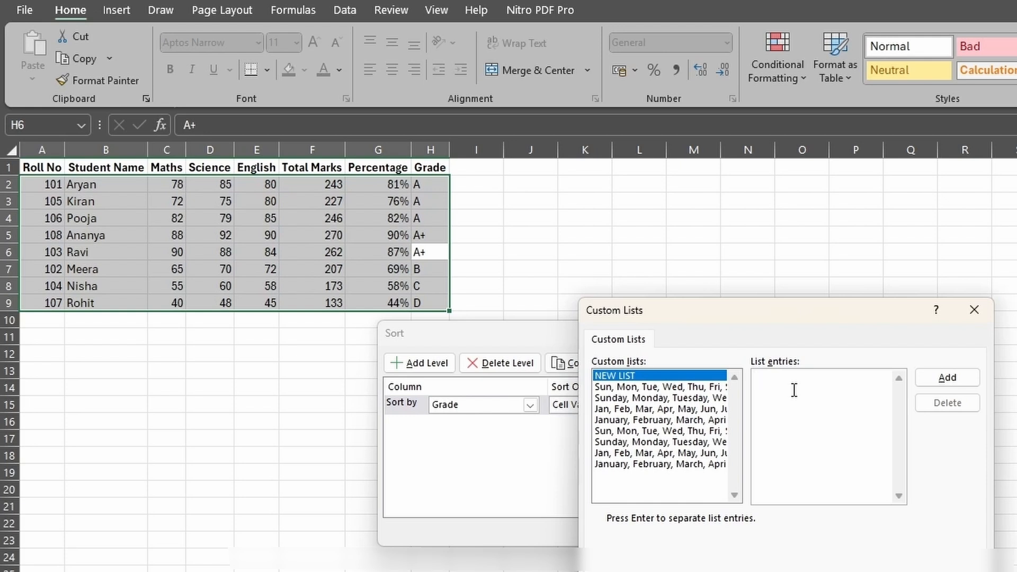
type("A+,")
type("A,B")
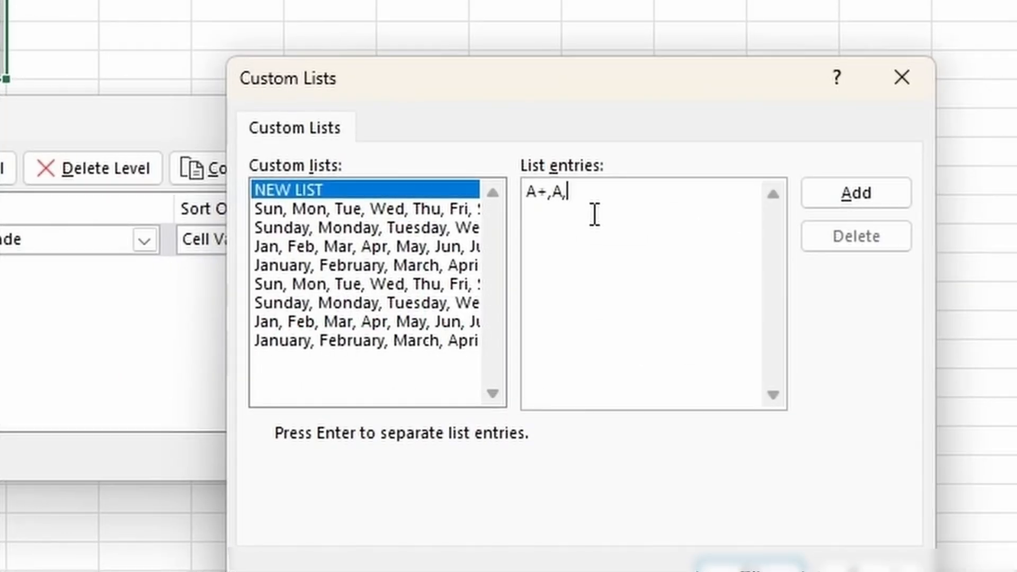
type(",C,D,E,F")
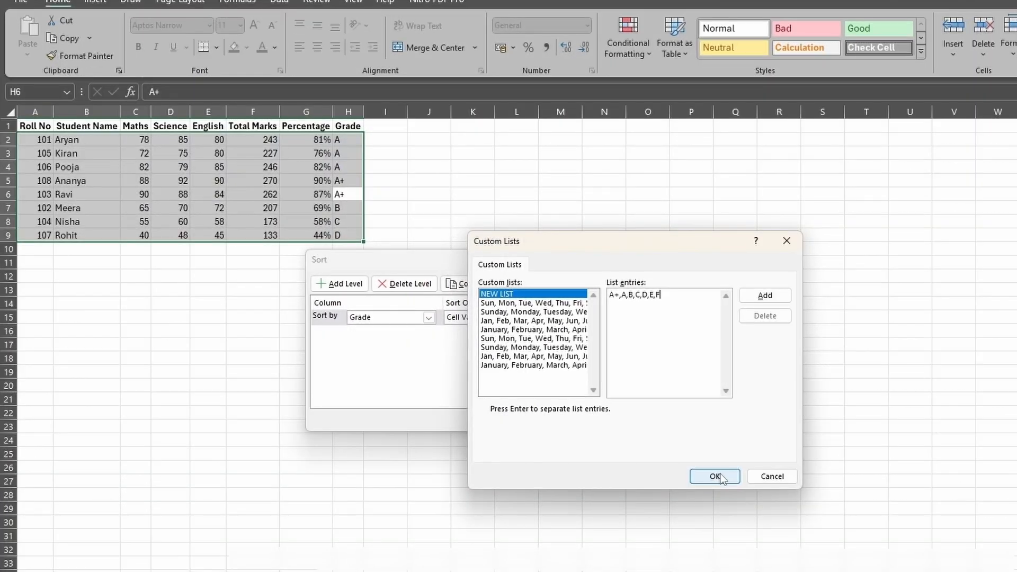
left_click(715, 476)
left_click(609, 418)
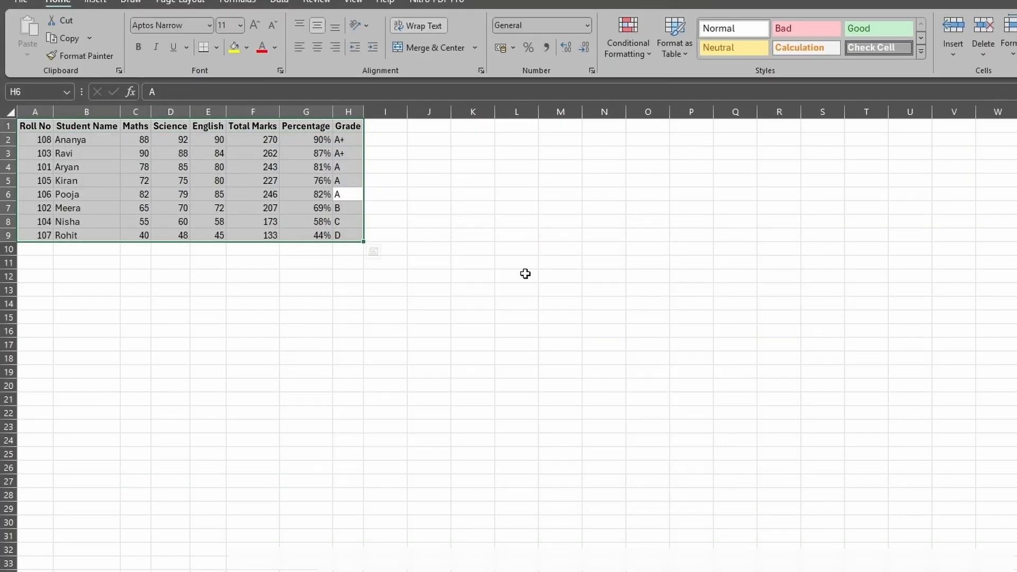